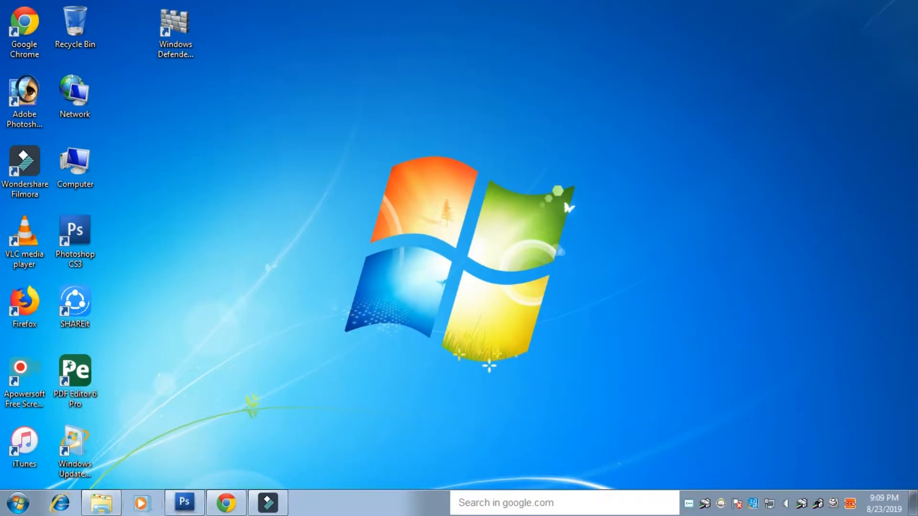
- Open the Model folder on Local Disk (D:) in the file explorer
click(184, 506)
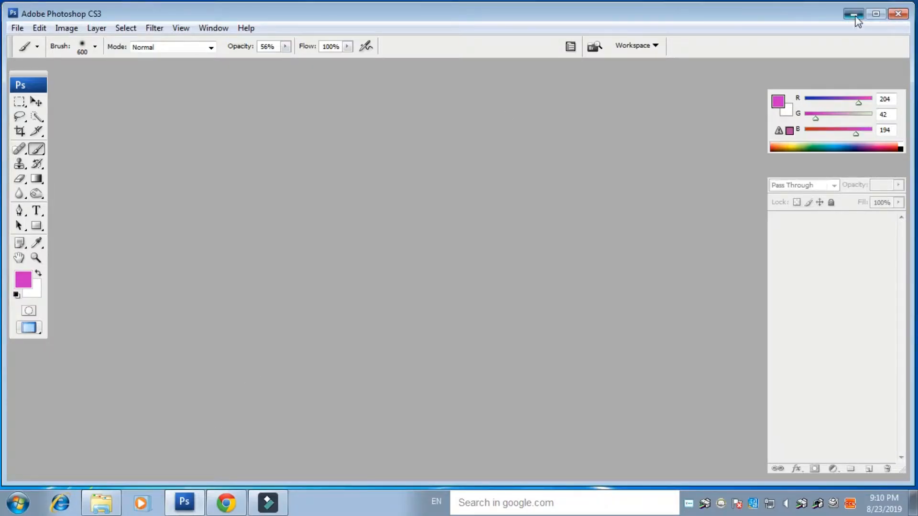
click(854, 14)
double_click(67, 173)
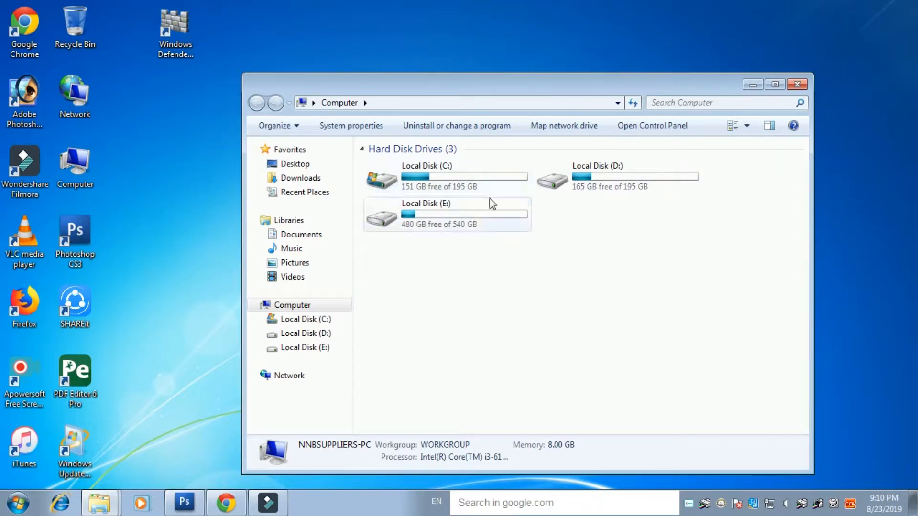
double_click(560, 182)
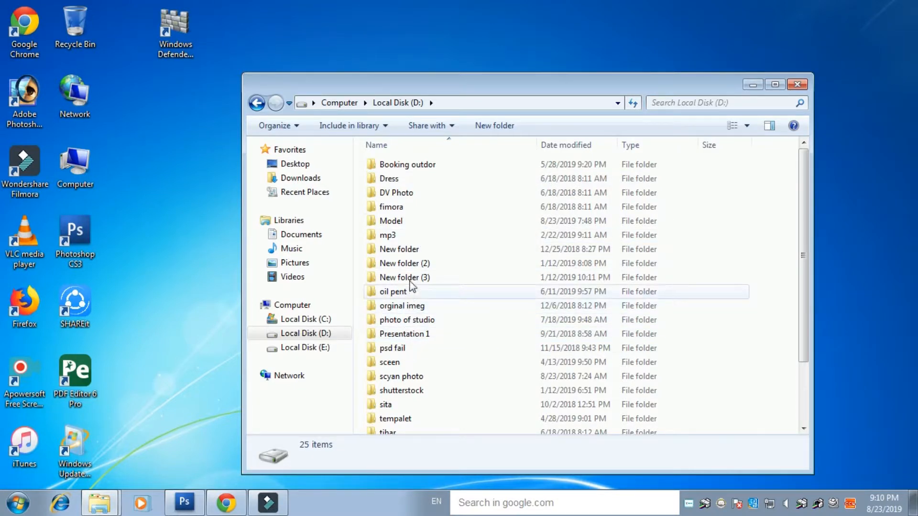
double_click(397, 221)
- Find the photo adult-beauty-blur-598745 in the Model folder and open it in Photoshop
drag(665, 80, 564, 26)
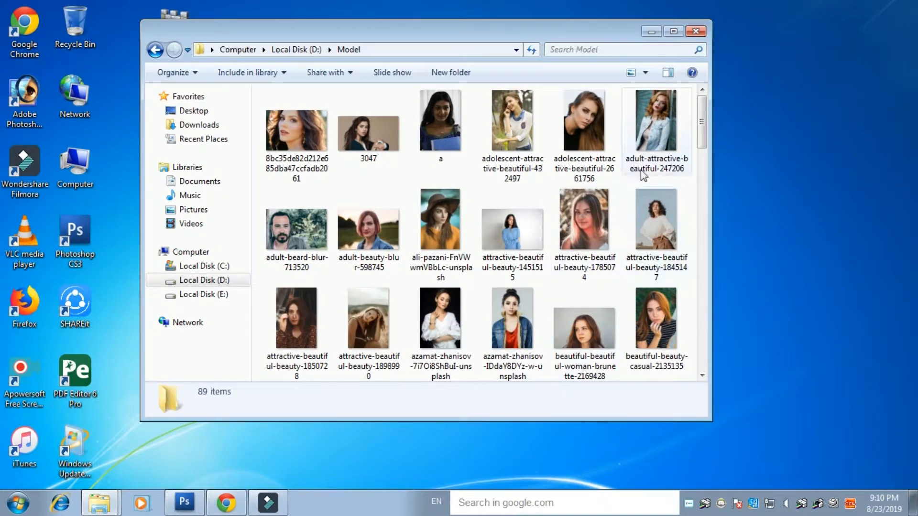
drag(701, 131, 675, 360)
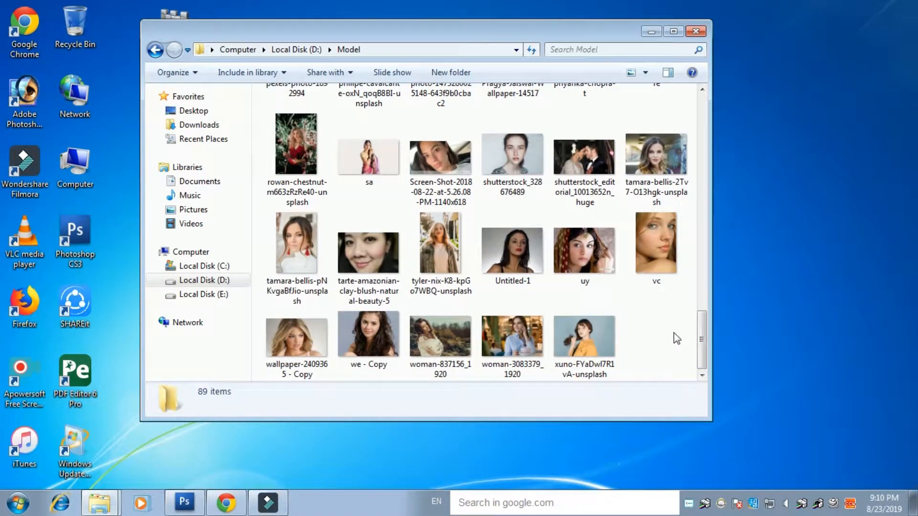
drag(704, 353, 710, 143)
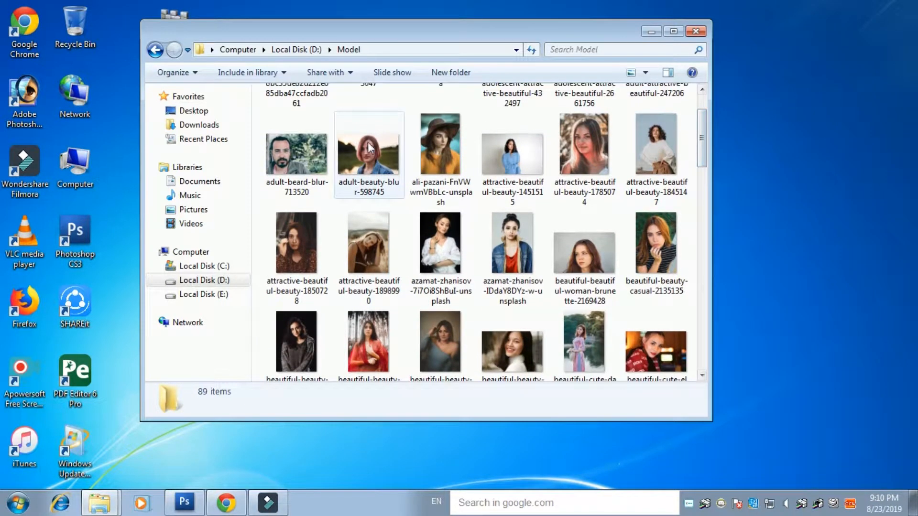
drag(352, 139, 277, 398)
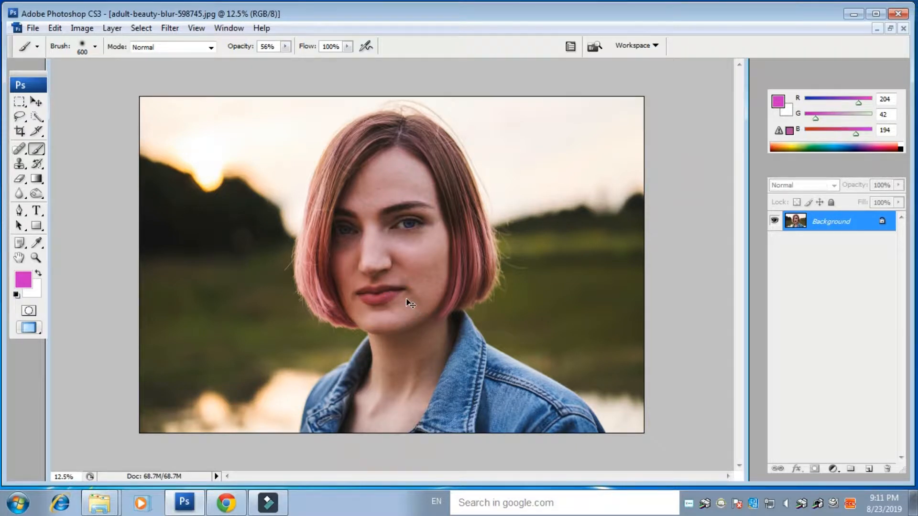
- Look closely at the portrait's face and duplicate the Background layer
key(ctrl+plus)
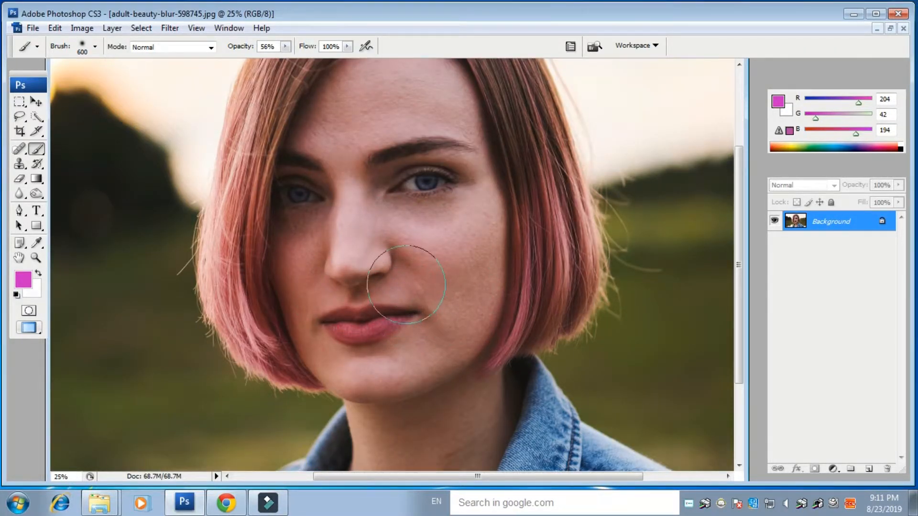
key(ctrl+plus)
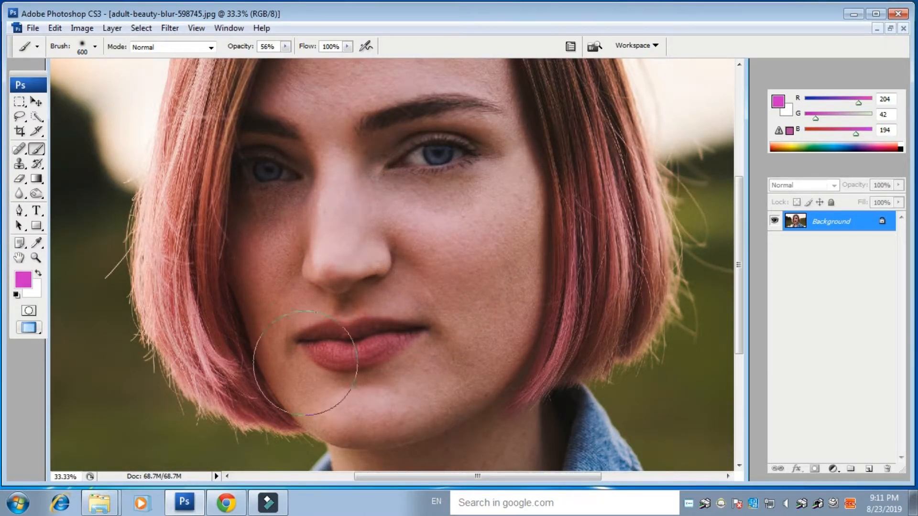
mouse_move(352, 219)
mouse_down()
mouse_move(352, 410)
mouse_move(366, 415)
mouse_move(400, 234)
mouse_move(337, 170)
mouse_move(375, 174)
mouse_up()
mouse_move(451, 273)
mouse_down()
mouse_move(397, 163)
mouse_move(416, 322)
mouse_move(445, 351)
mouse_up()
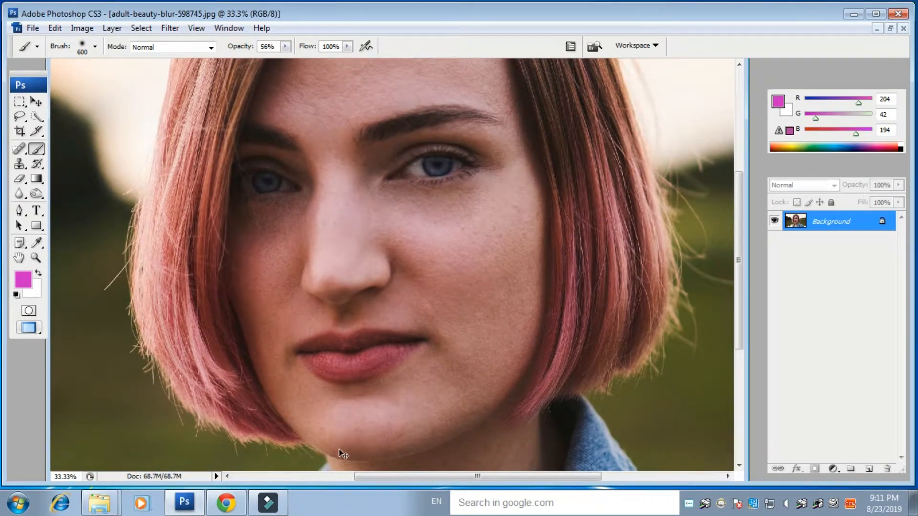
key(ctrl+j)
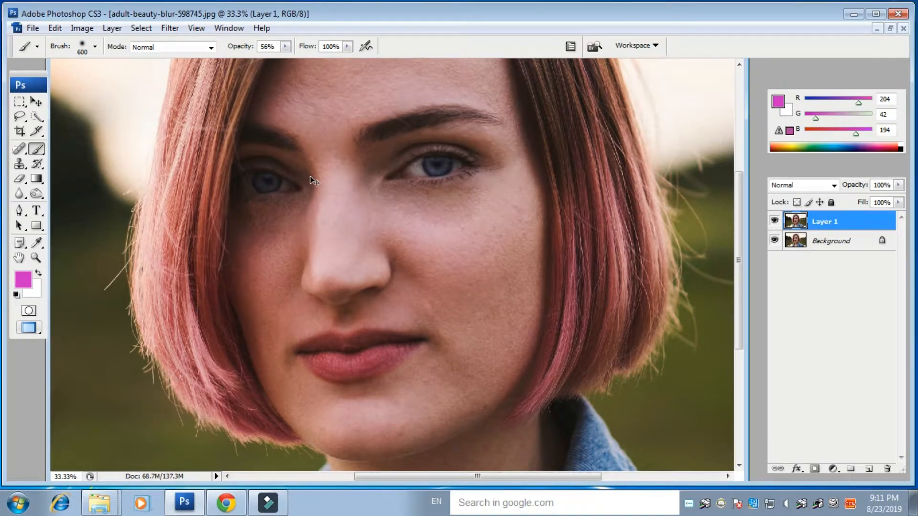
- Start a Levels adjustment on Layer 1 and set the Blue channel's input levels to 39 and 236
key(ctrl+l)
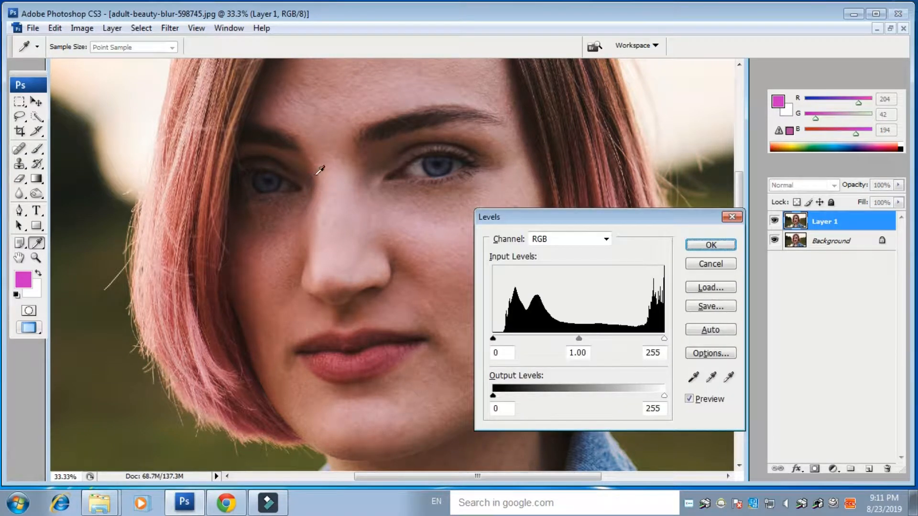
drag(540, 222, 595, 187)
key(ctrl+3)
drag(548, 302, 574, 305)
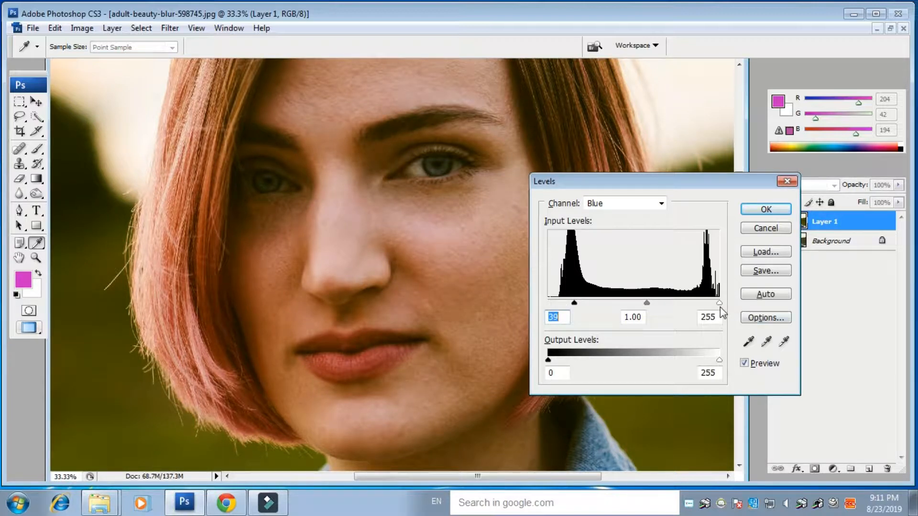
mouse_move(720, 302)
mouse_down()
mouse_move(702, 309)
mouse_move(707, 313)
mouse_up()
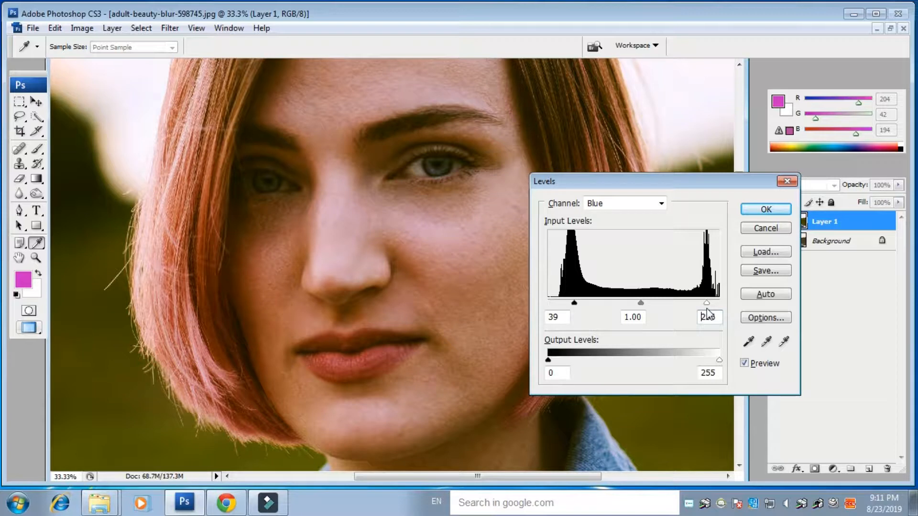
- Set the Green channel's input levels to 1 and 248 in the Levels adjustment
click(625, 206)
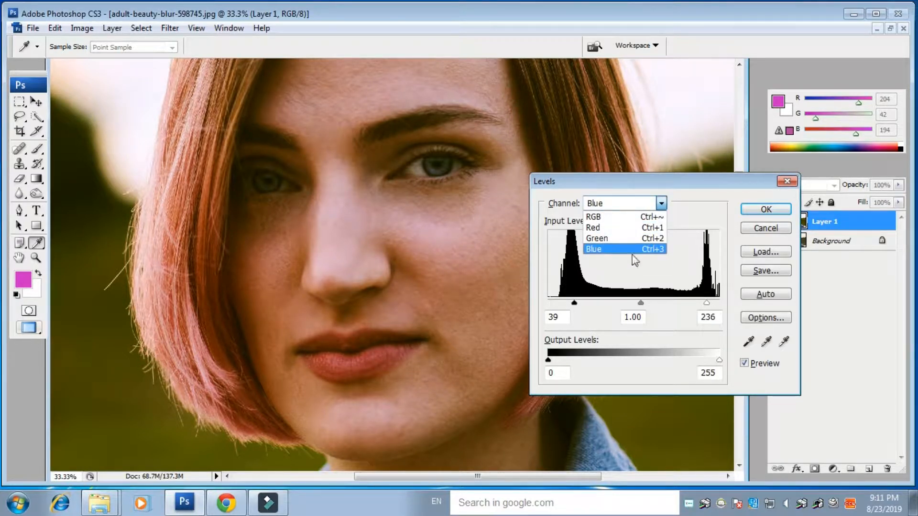
click(612, 238)
mouse_move(548, 304)
mouse_down()
mouse_move(560, 313)
mouse_move(550, 308)
mouse_up()
drag(719, 302, 715, 309)
double_click(709, 311)
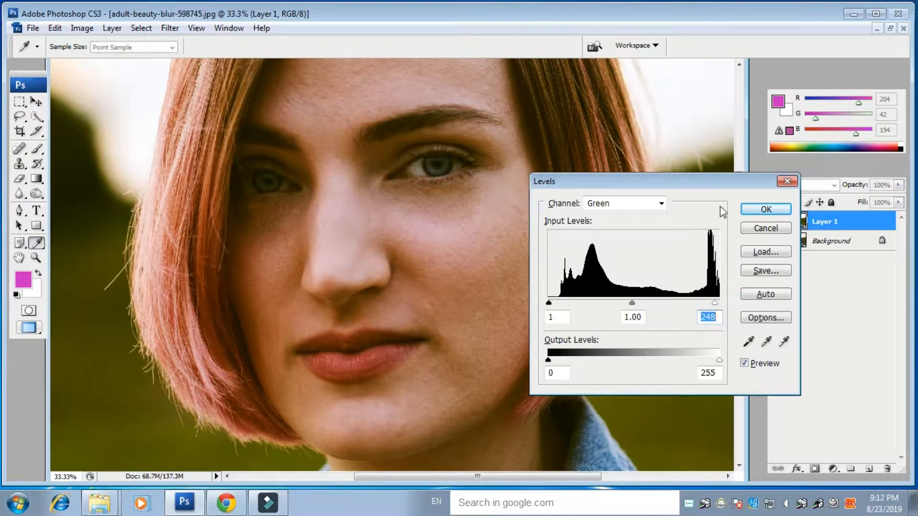
- Raise contrast in the Levels RGB channel by moving the shadow and highlight input points inward, and apply the adjustment
click(629, 203)
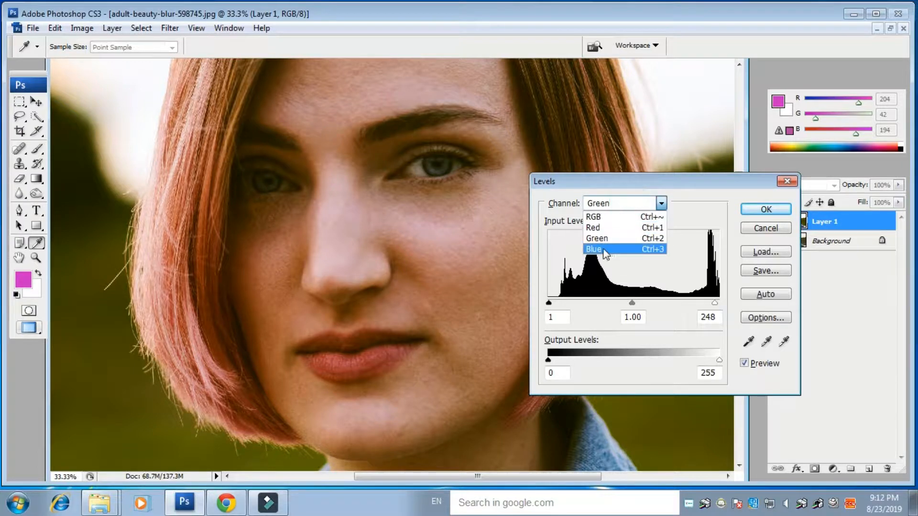
click(614, 221)
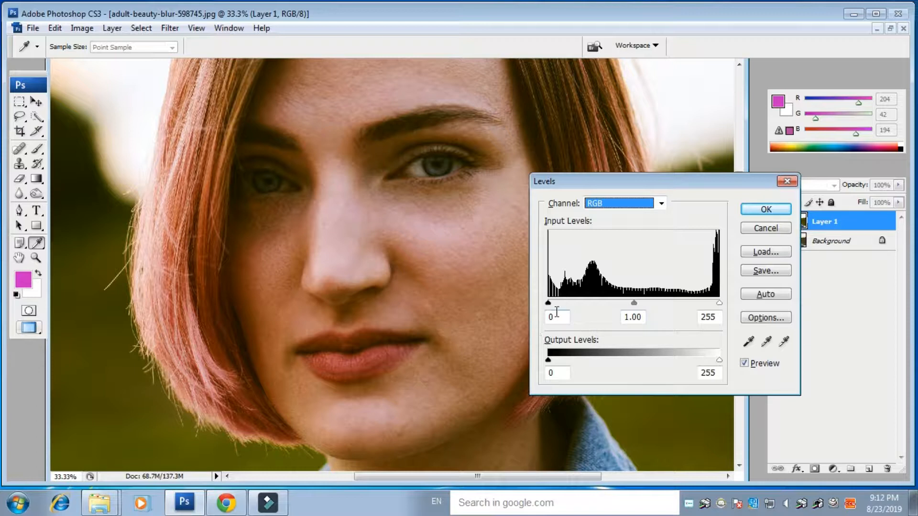
drag(549, 303, 568, 303)
click(719, 303)
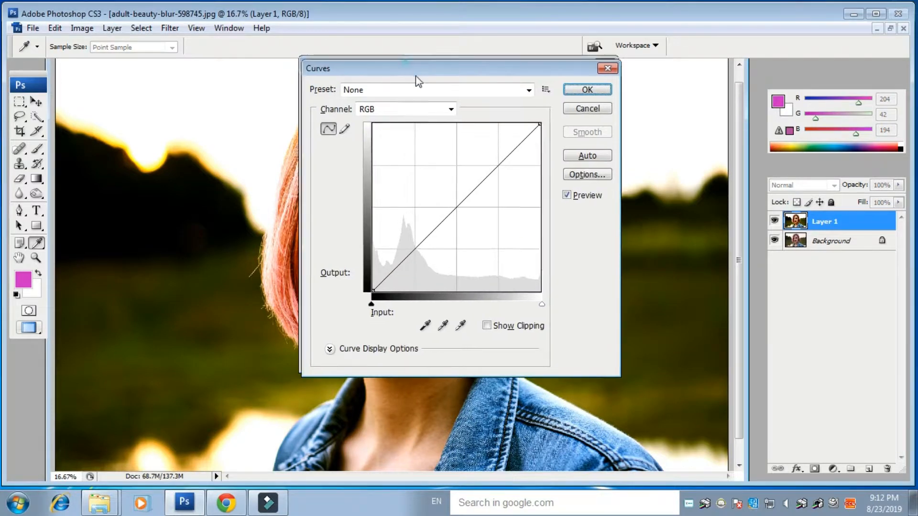
- Brighten Layer 1's midtones slightly with a Curves adjustment on the RGB channel
drag(416, 74, 623, 118)
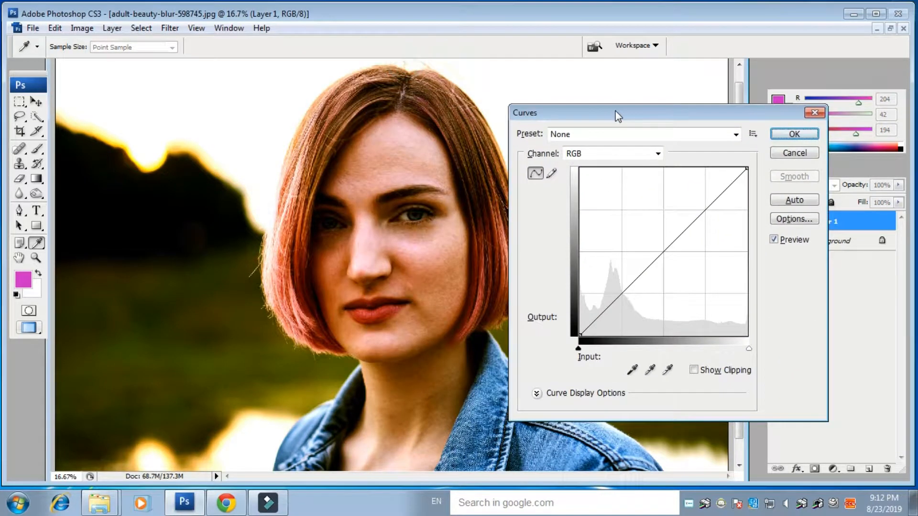
drag(656, 253, 650, 253)
click(793, 134)
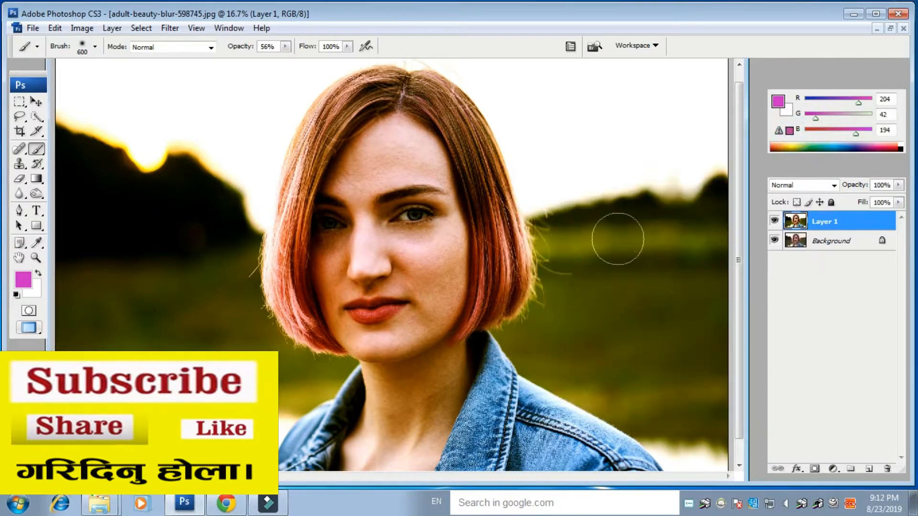
- Compare the graded portrait with the original by toggling Layer 1's visibility, and examine the result at different magnifications
click(775, 223)
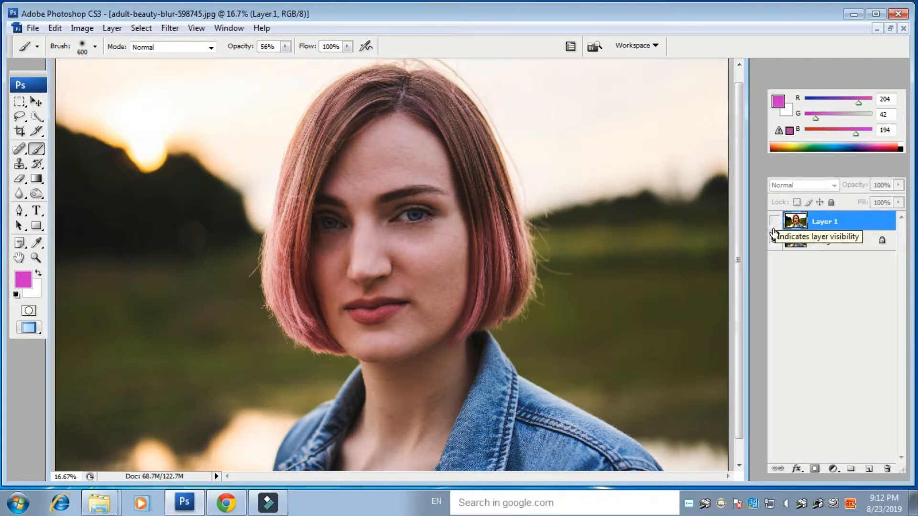
click(775, 223)
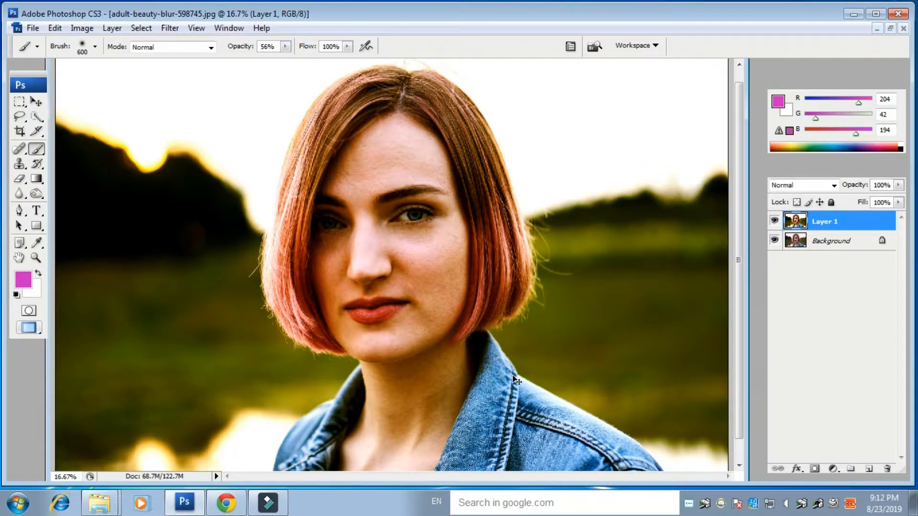
key(ctrl+minus)
key(ctrl+minus)
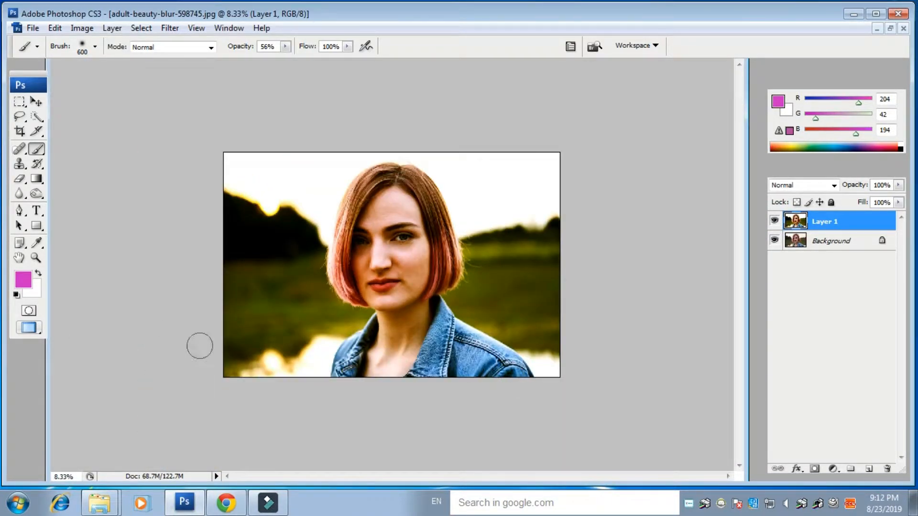
key(ctrl+plus)
key(ctrl+plus)
key(ctrl+plus)
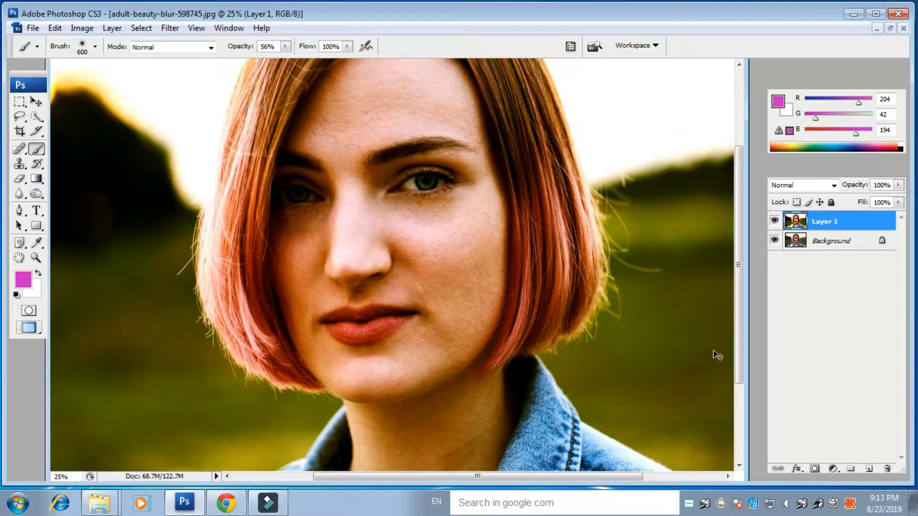
- Duplicate Layer 1 twice, hide the uppermost copy, and make Layer 1 copy the active layer
key(ctrl+j)
key(ctrl+j)
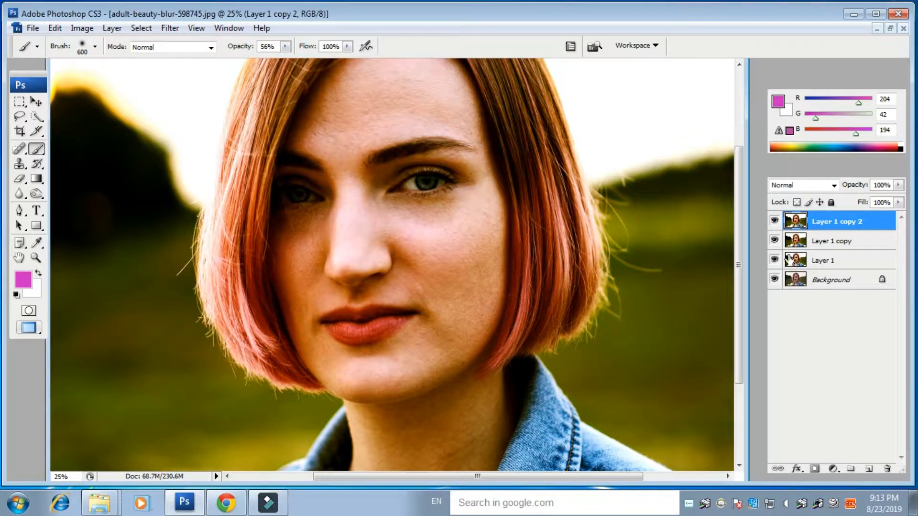
click(774, 222)
click(816, 246)
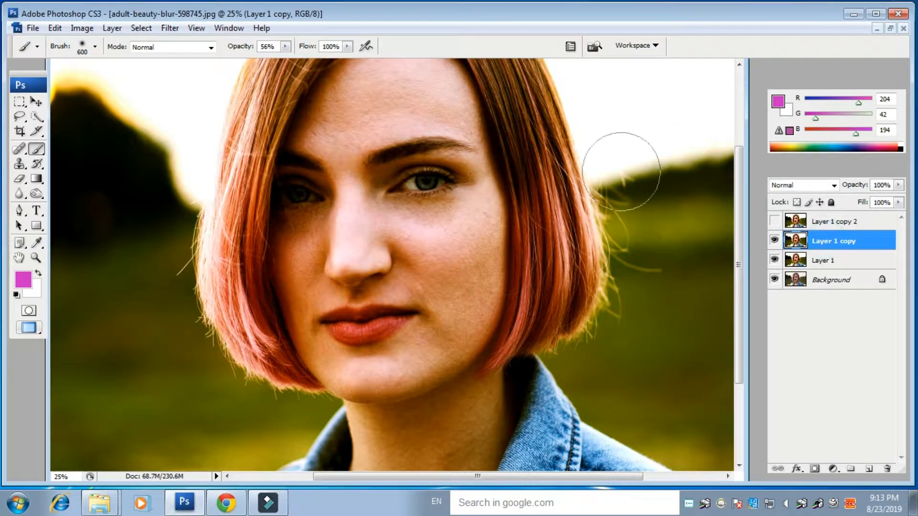
- Apply a Gaussian Blur with a radius of 24.2 pixels to Layer 1 copy
click(170, 28)
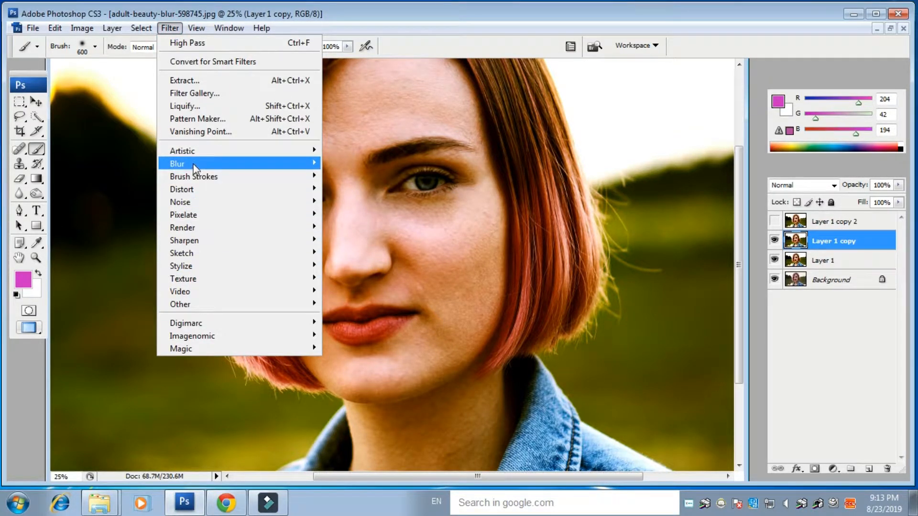
mouse_move(196, 163)
click(369, 217)
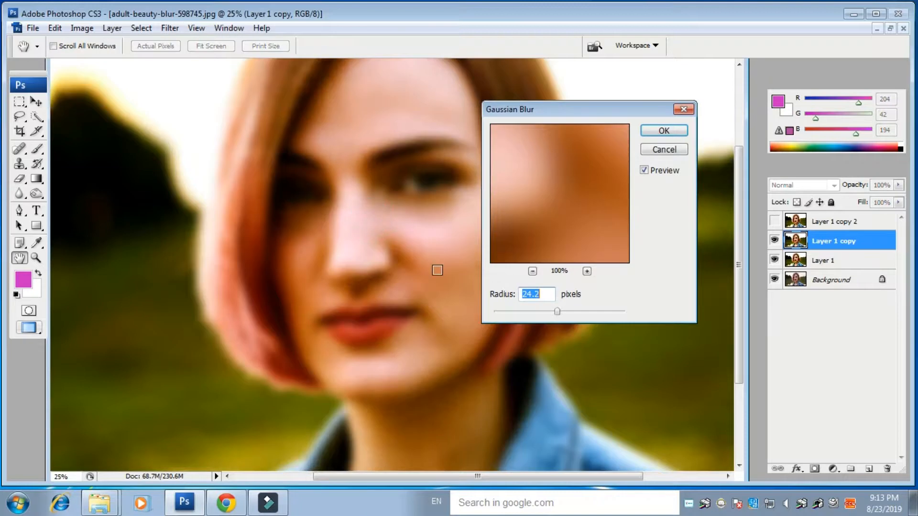
drag(552, 118, 591, 129)
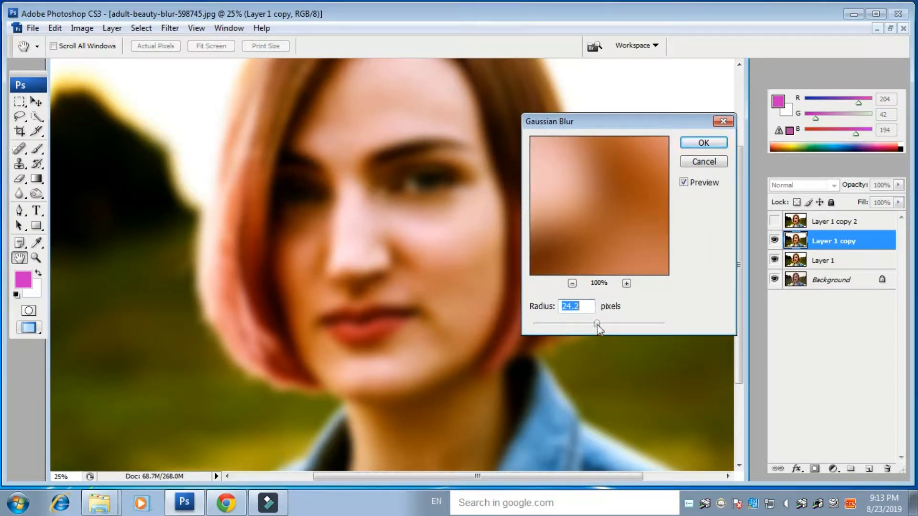
click(704, 143)
key(b)
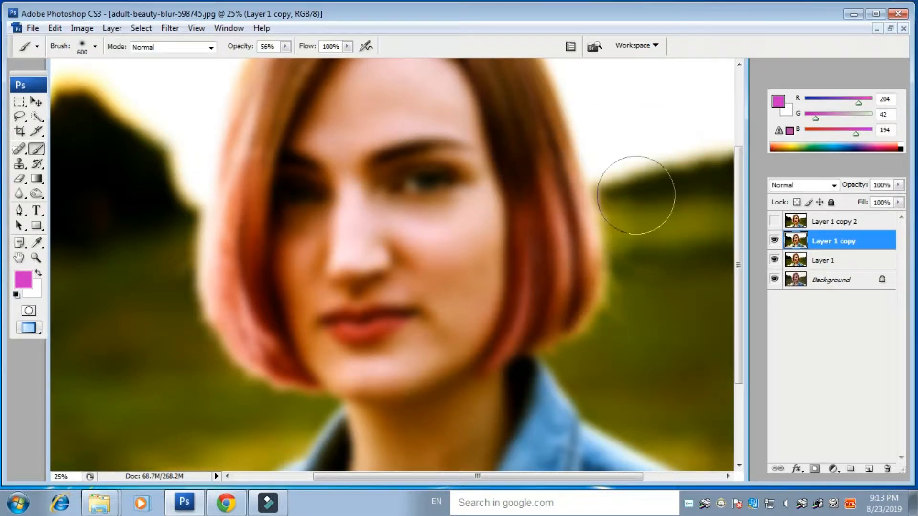
- Show Layer 1 copy 2 and apply a High Pass filter with a radius of 0.6 pixels to it
click(775, 222)
click(840, 225)
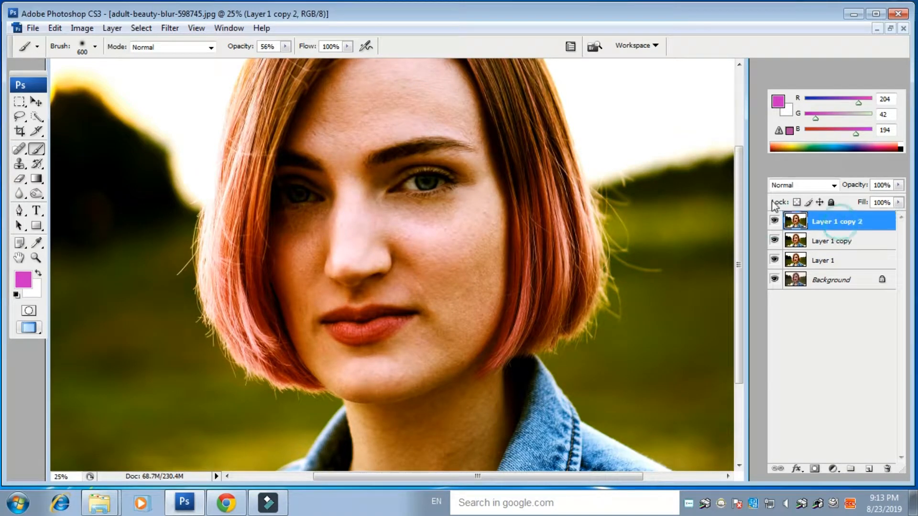
click(170, 28)
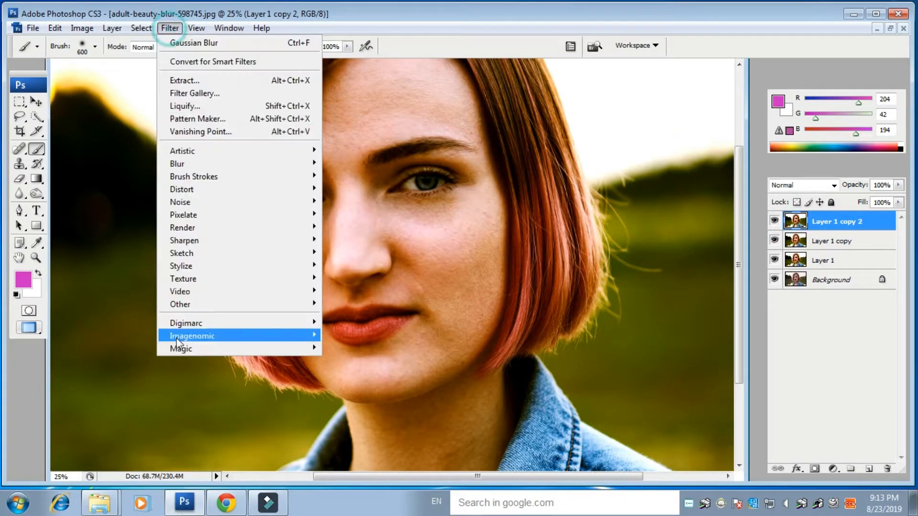
mouse_move(211, 306)
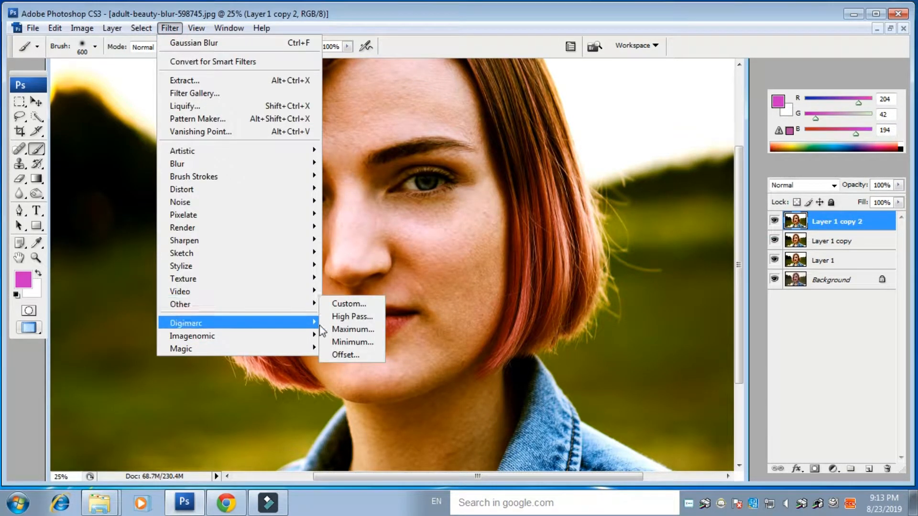
click(353, 317)
drag(434, 102, 519, 129)
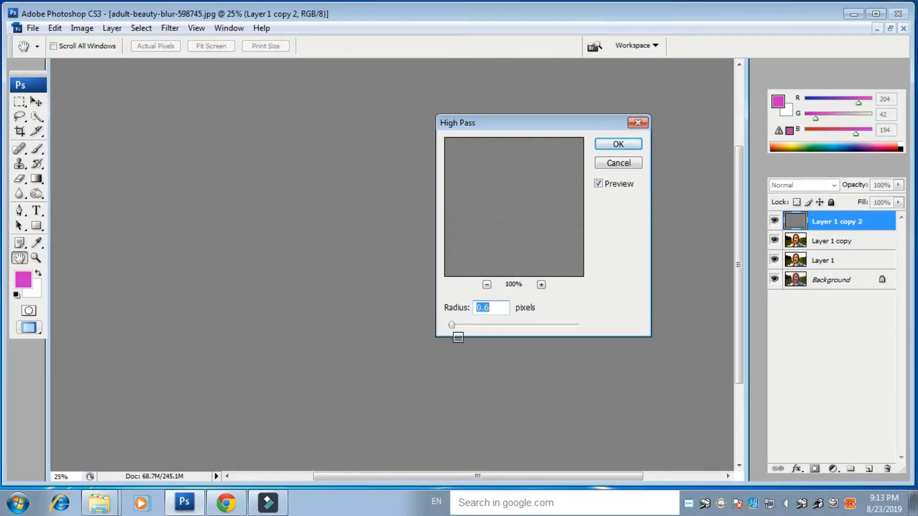
drag(452, 326, 452, 330)
click(618, 144)
- Set the blend mode of Layer 1 copy 2 to Vivid Light
key(b)
click(833, 185)
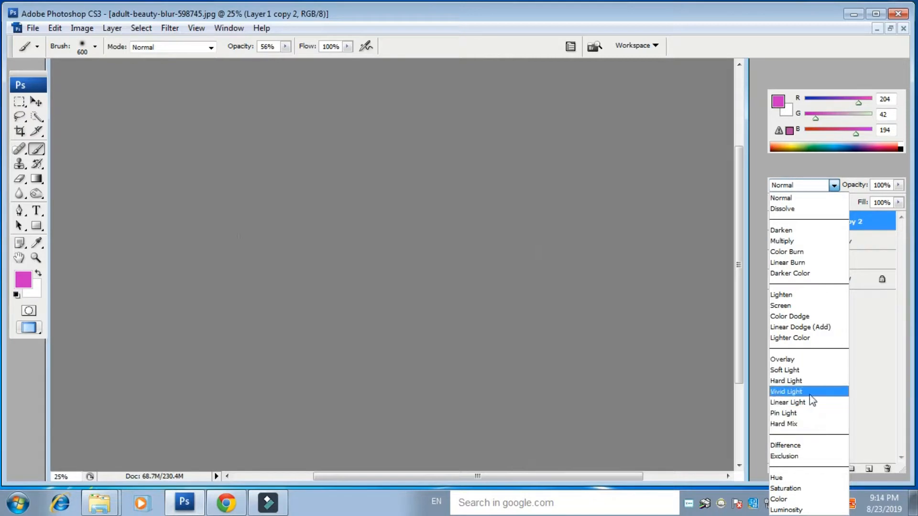
click(810, 395)
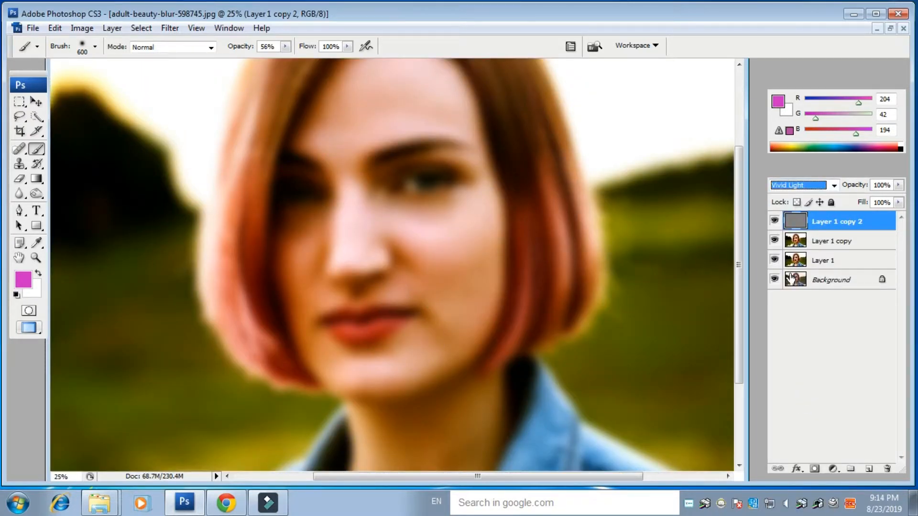
- Add a layer mask to the blurred Layer 1 copy and invert the mask to black
click(836, 241)
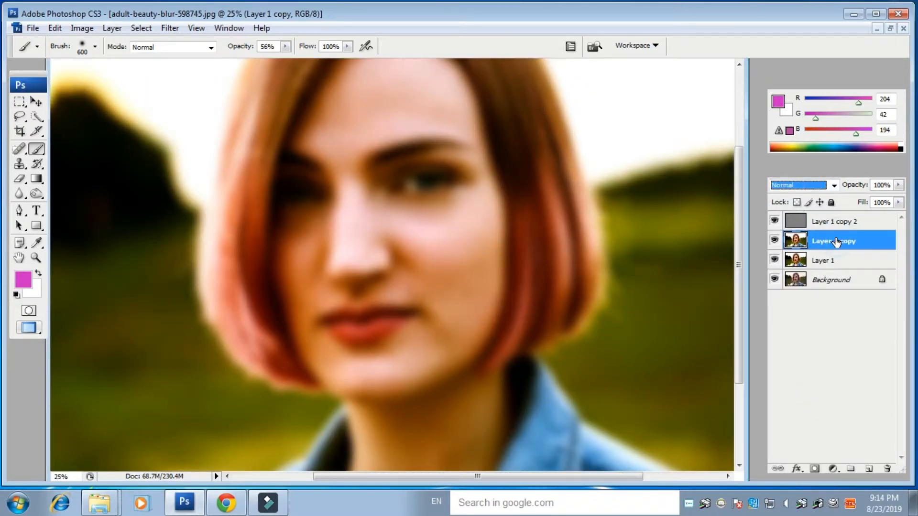
click(815, 470)
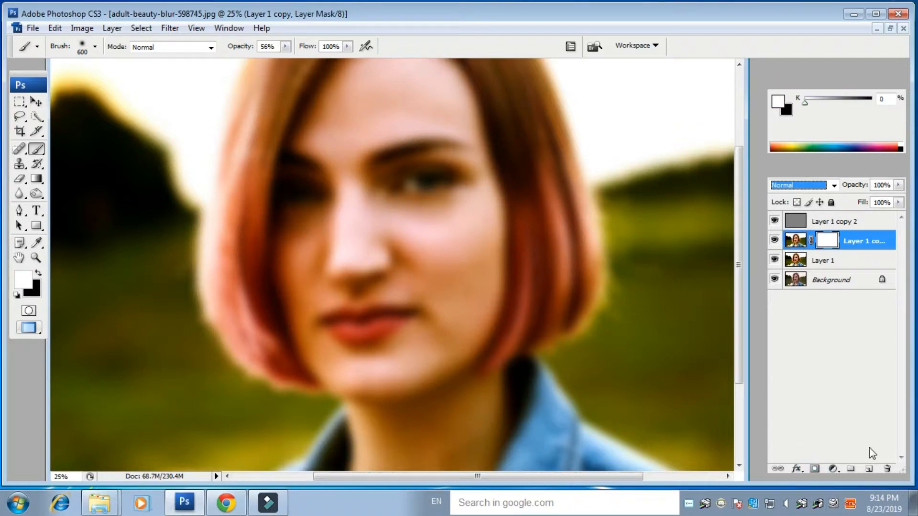
key(ctrl+i)
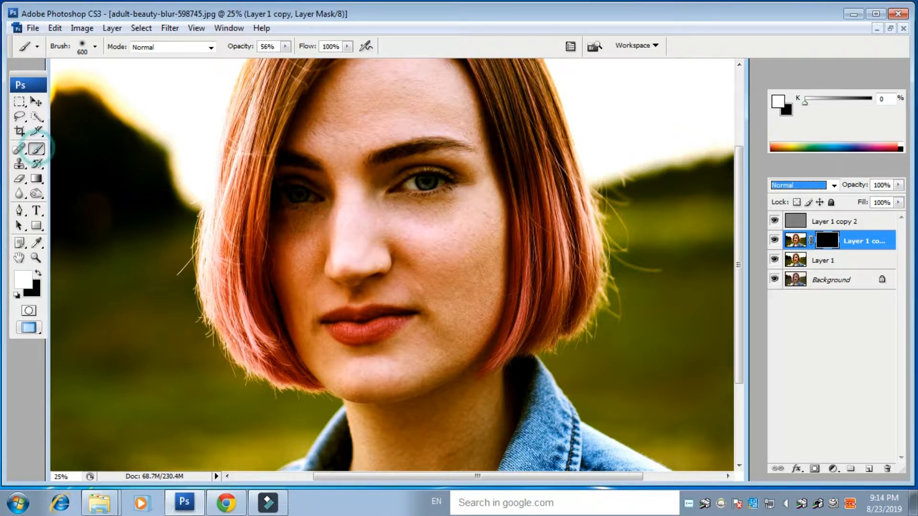
- Paint white on the mask over the forehead, cheeks, nose and chin with a 250-pixel brush at 49% opacity to smooth the skin
click(287, 48)
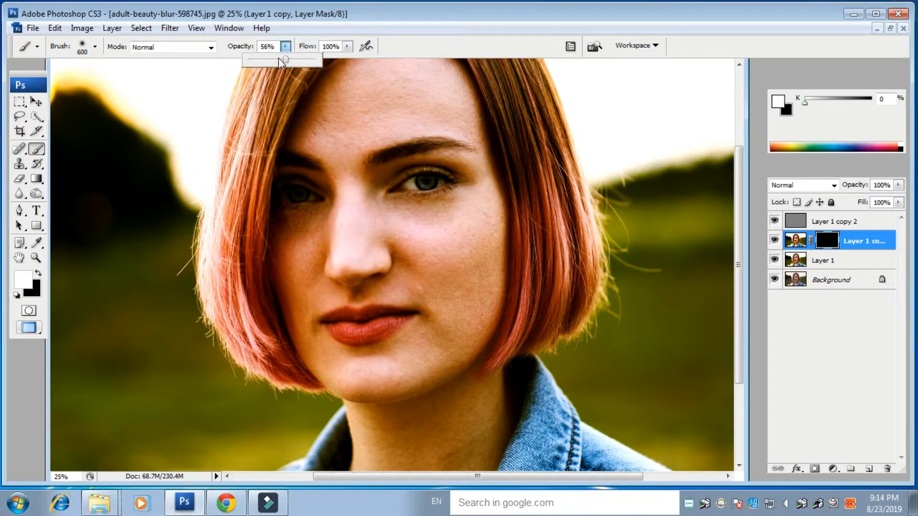
drag(283, 59, 279, 60)
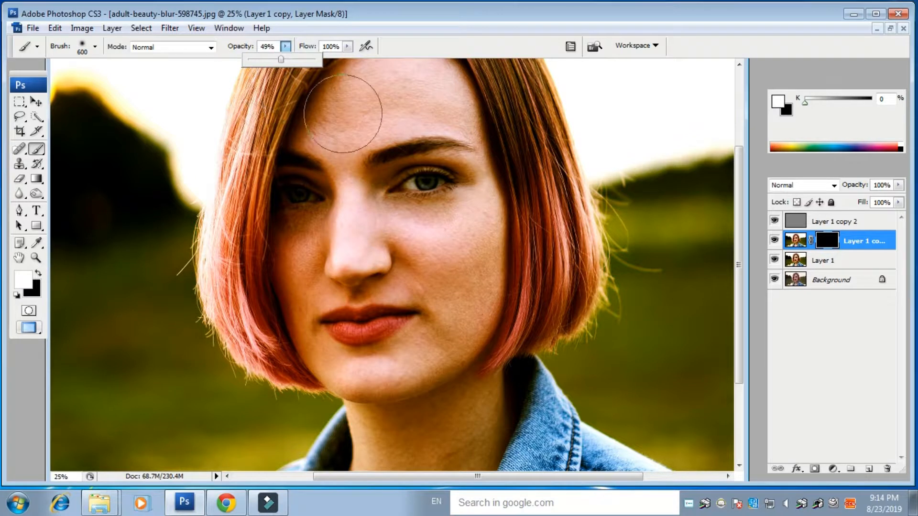
key(space)
drag(381, 108, 396, 172)
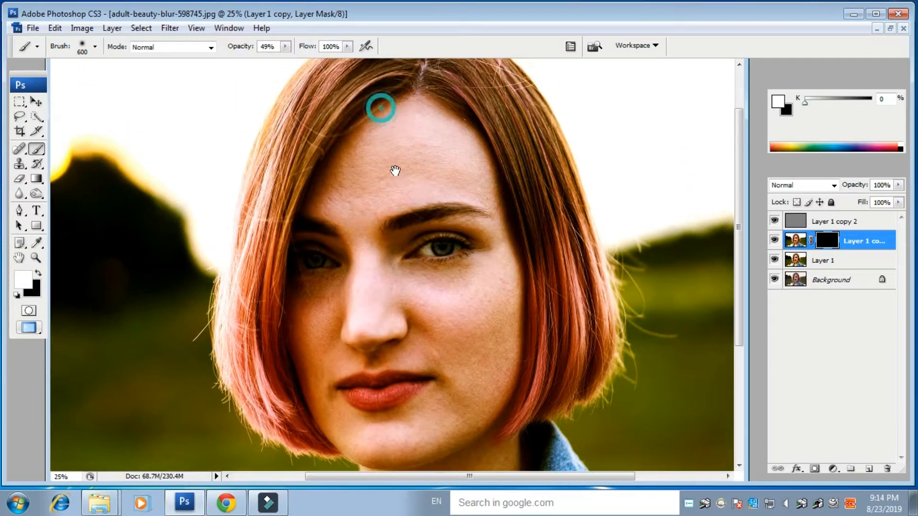
key(bracketleft)
key(bracketleft)
key(bracketleft)
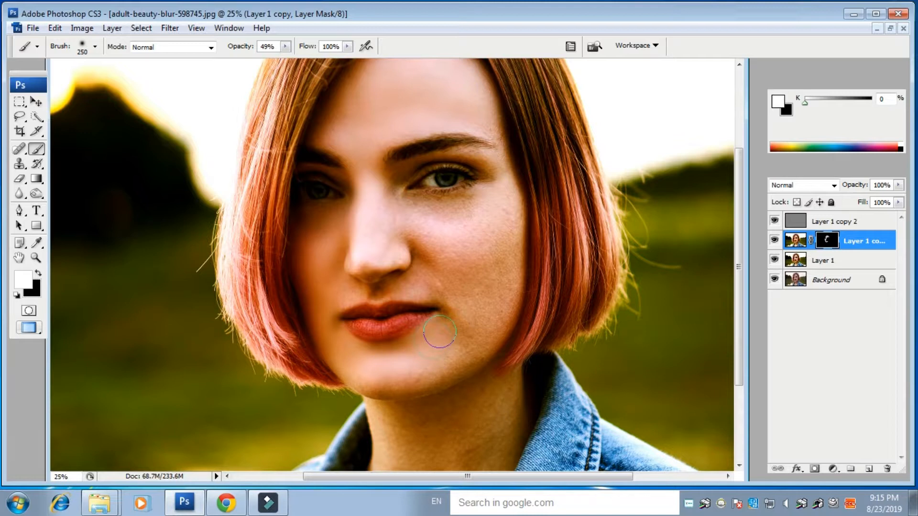
mouse_move(440, 332)
mouse_down()
mouse_move(425, 382)
mouse_move(428, 365)
mouse_move(394, 386)
mouse_move(365, 379)
mouse_up()
mouse_move(369, 180)
mouse_down()
mouse_move(456, 335)
mouse_move(467, 250)
mouse_up()
mouse_move(368, 218)
mouse_down()
mouse_move(363, 207)
mouse_move(355, 258)
mouse_move(344, 256)
mouse_move(394, 250)
mouse_move(388, 225)
mouse_up()
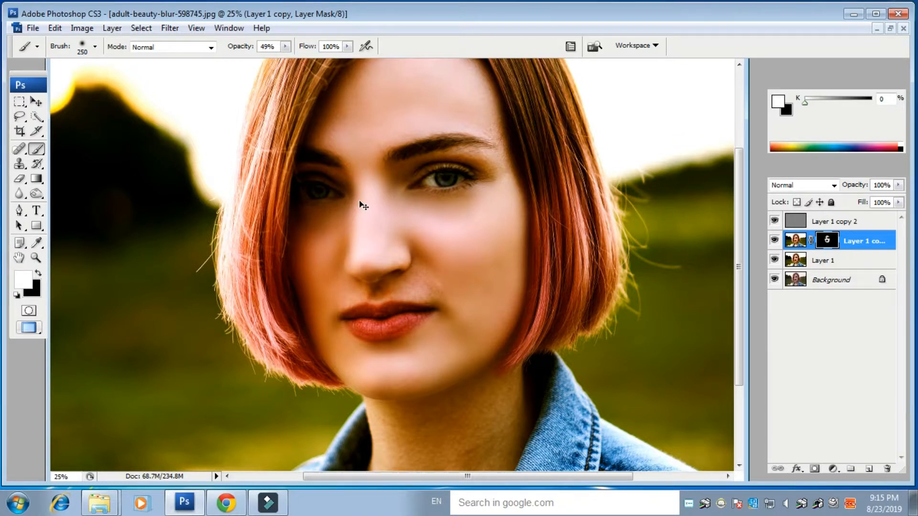
- Refine the skin smoothing around the nose, mouth and chin on the mask with a 125-pixel white brush at 37% opacity
key(ctrl+plus)
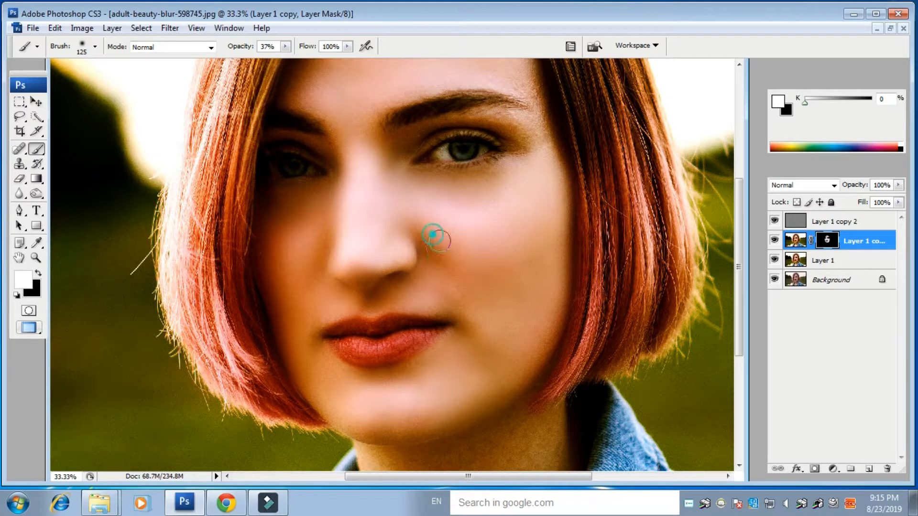
mouse_move(435, 237)
mouse_down()
mouse_move(437, 248)
mouse_move(378, 283)
mouse_up()
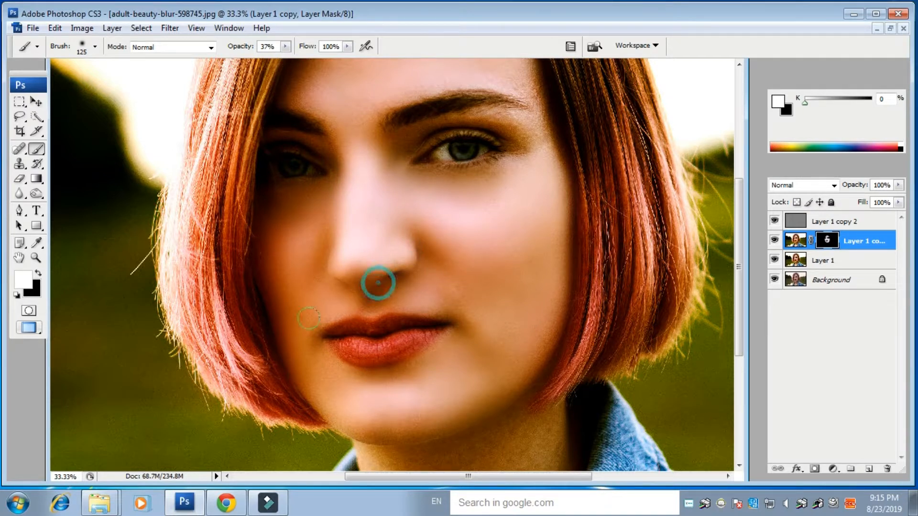
mouse_move(440, 303)
mouse_down()
mouse_move(465, 311)
mouse_move(462, 318)
mouse_up()
mouse_move(426, 364)
mouse_down()
mouse_move(425, 354)
mouse_move(404, 371)
mouse_move(343, 372)
mouse_move(321, 342)
mouse_up()
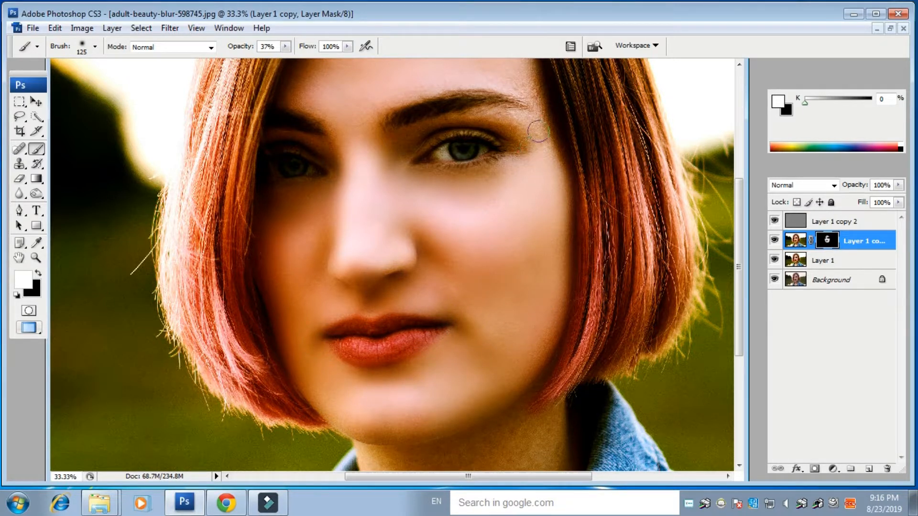
- Smooth the skin along the hairline and temple, around the eye and across the nose bridge by painting white on the mask
drag(474, 192, 460, 254)
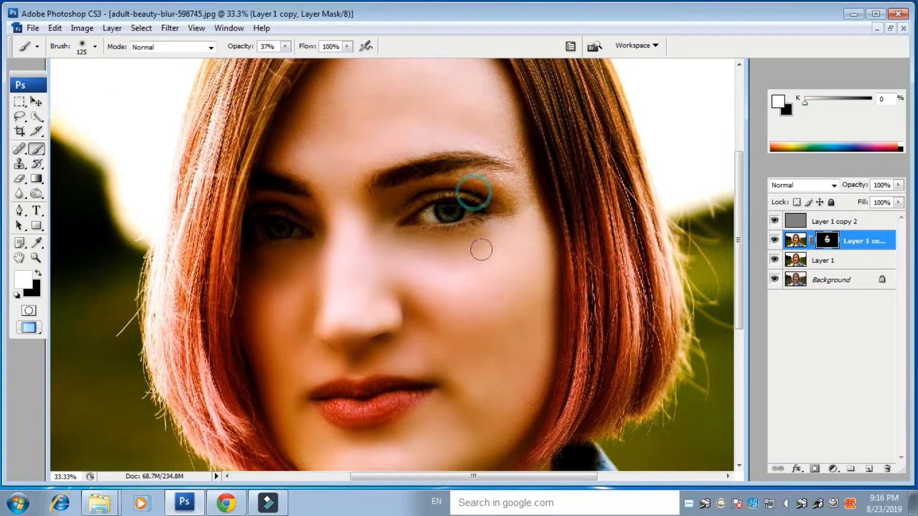
drag(494, 85, 508, 120)
drag(507, 91, 519, 167)
drag(515, 127, 527, 169)
drag(515, 201, 411, 193)
click(341, 230)
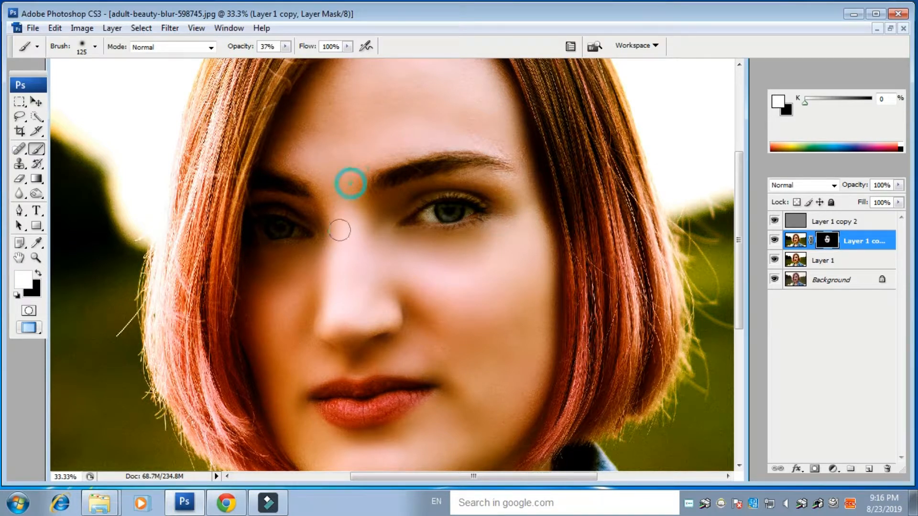
mouse_move(362, 134)
mouse_down()
mouse_move(493, 93)
mouse_move(413, 110)
mouse_up()
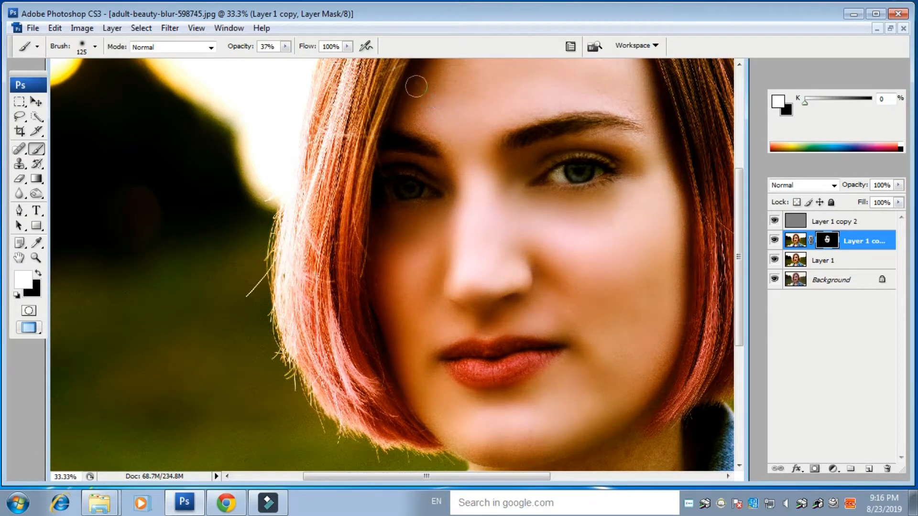